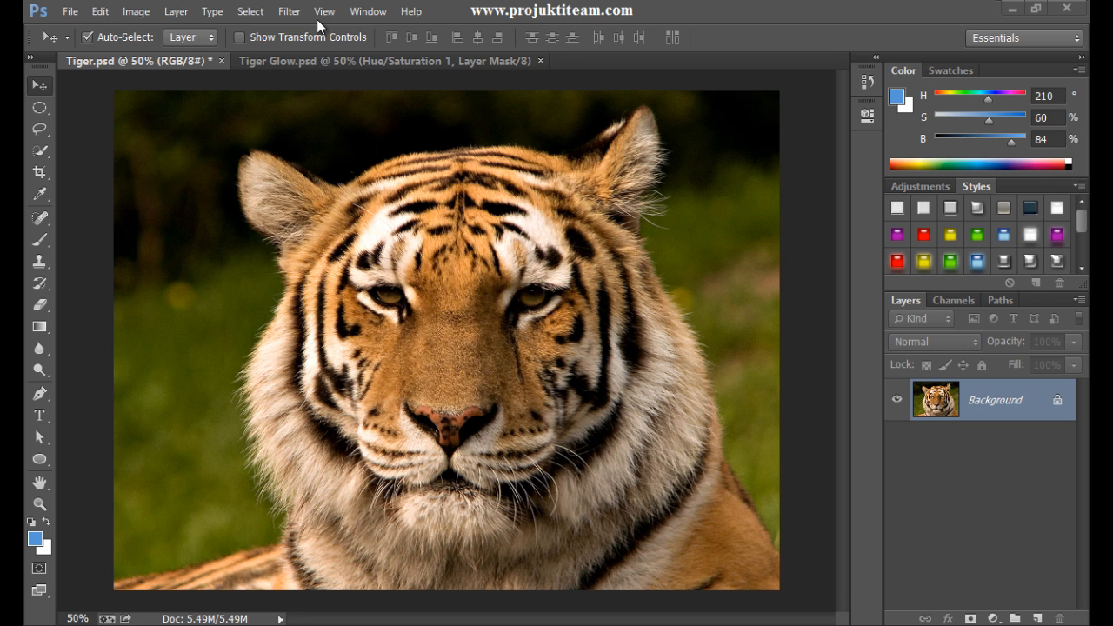
- Check the available Redfield Fractalius filter and compare the original Tiger.psd with the finished Tiger Glow.psd
left_click(289, 11)
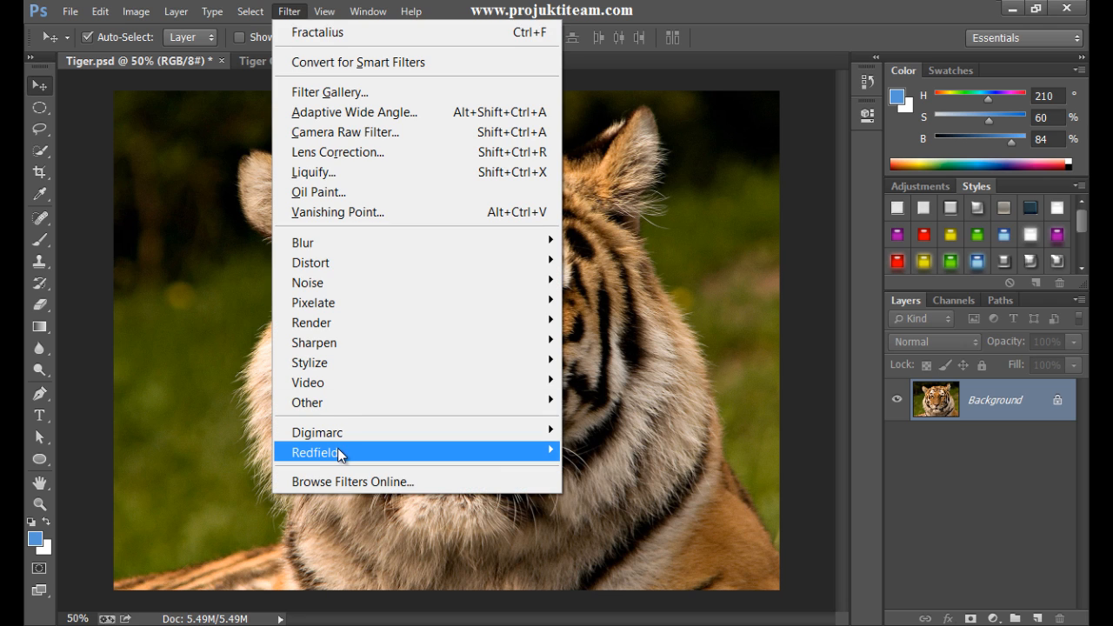
mouse_move(474, 452)
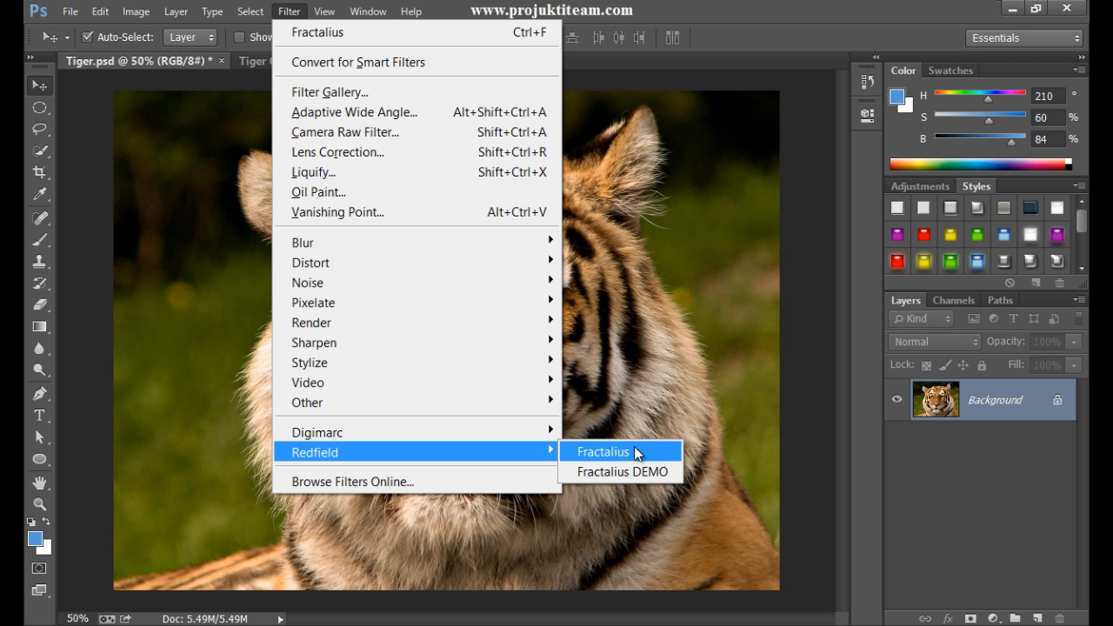
left_click(157, 62)
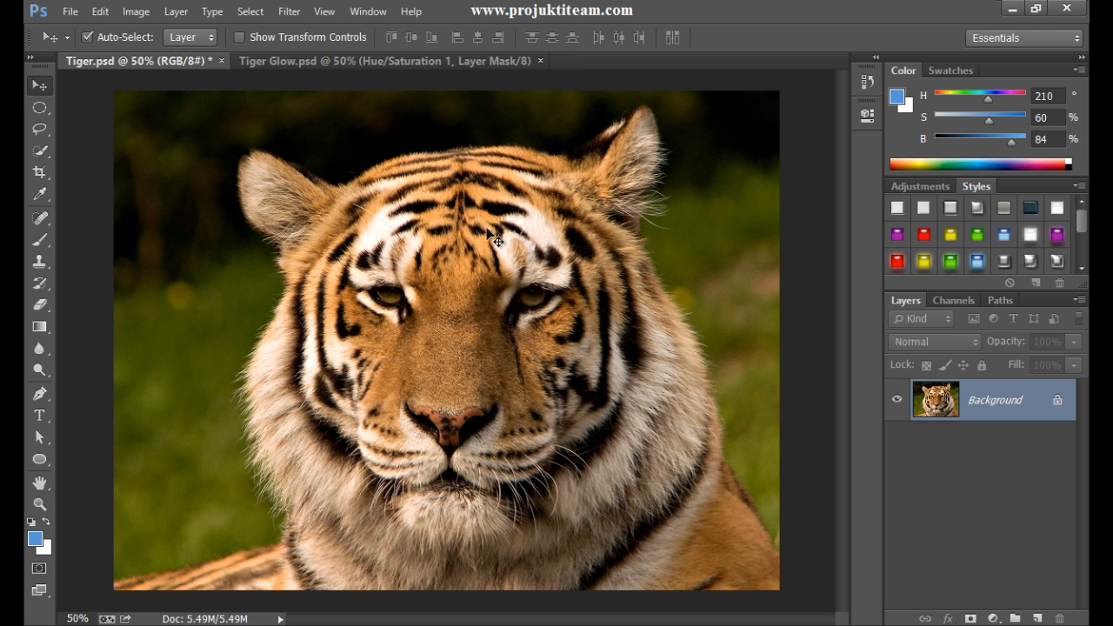
left_click(360, 62)
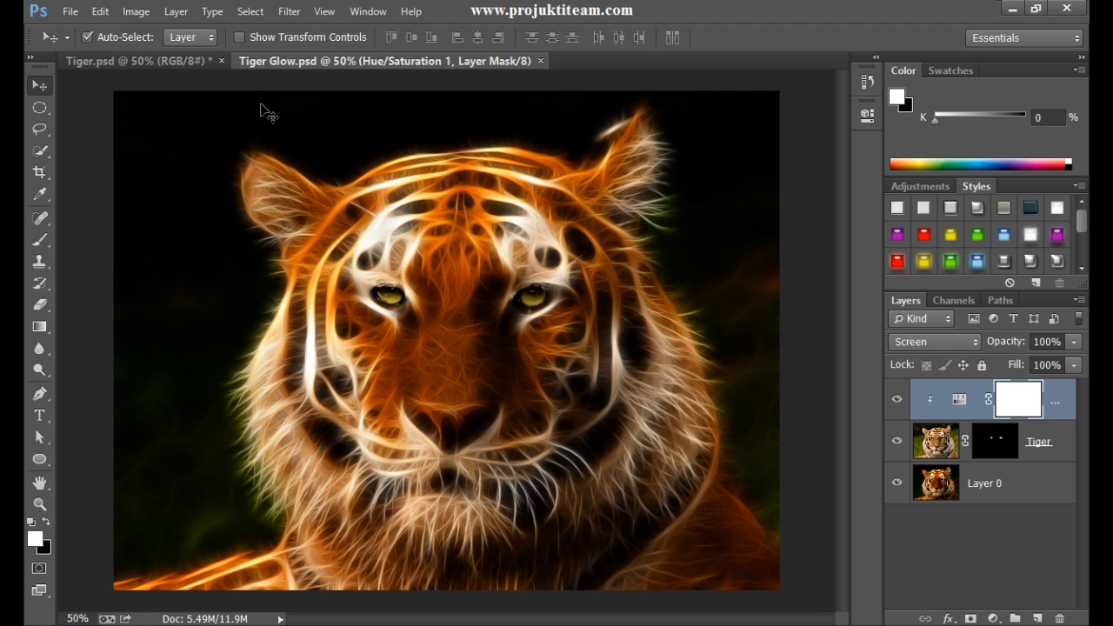
left_click(170, 63)
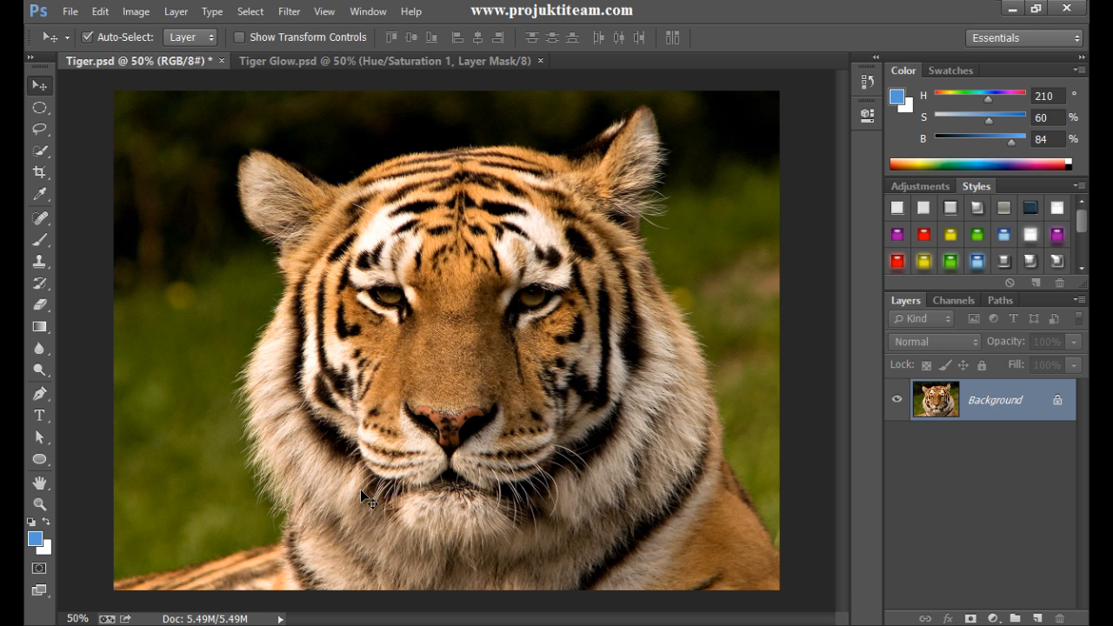
left_click(359, 60)
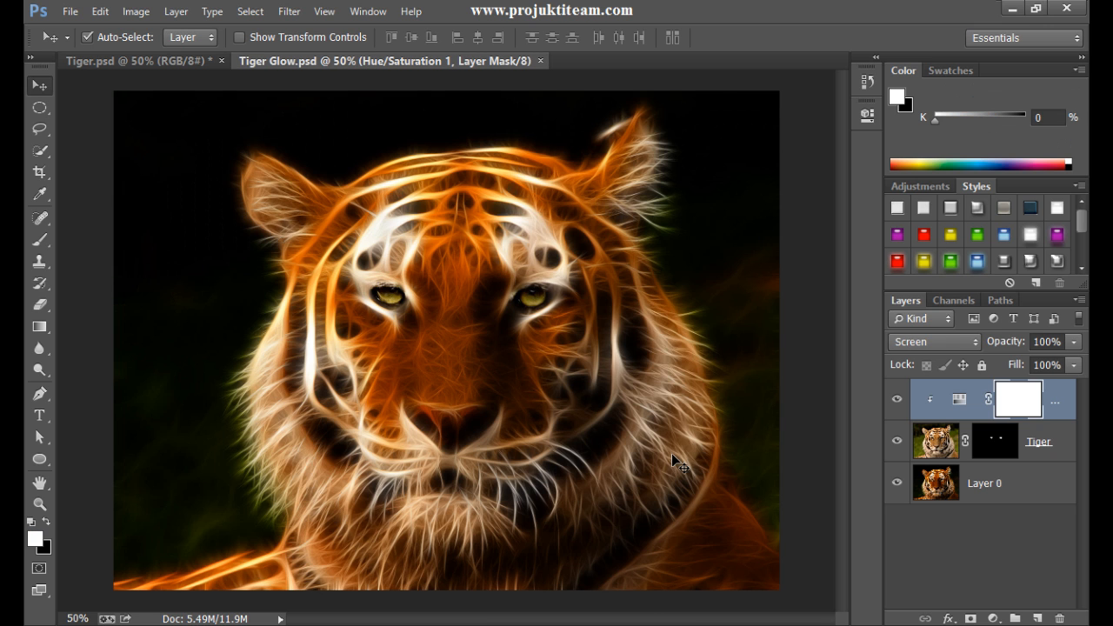
left_click(178, 60)
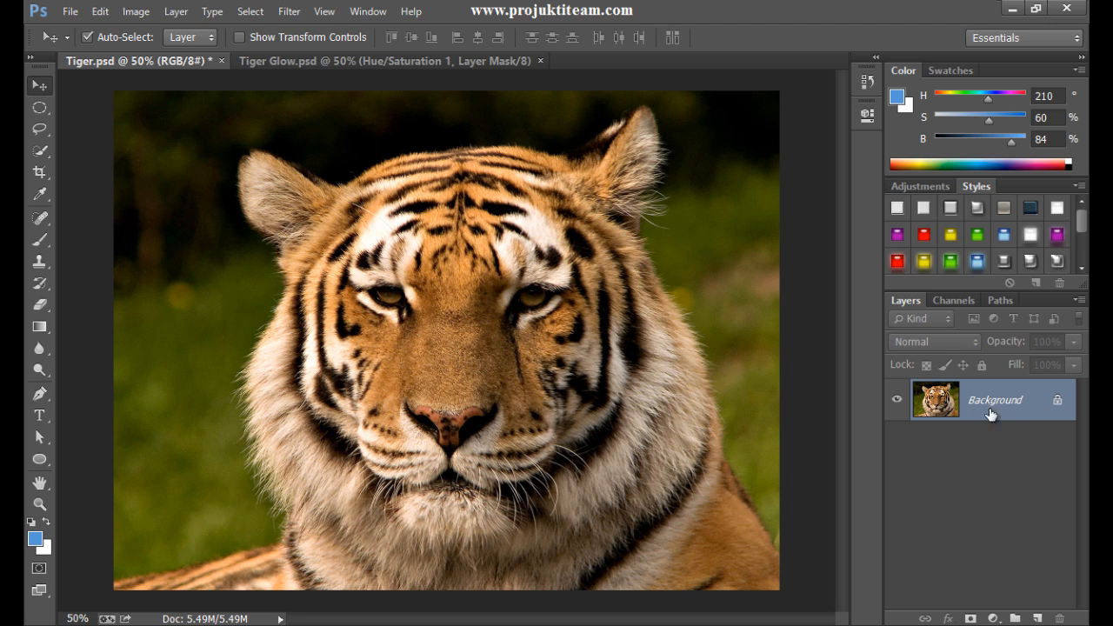
- Convert the locked Background of Tiger.psd into a regular, editable layer
double_click(1038, 401)
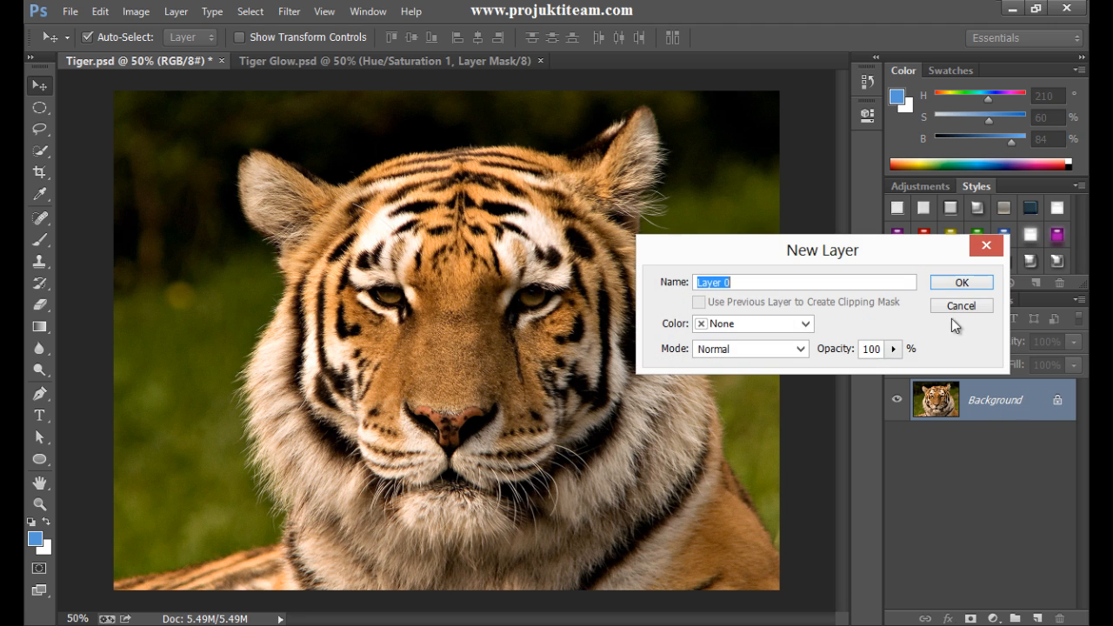
left_click(962, 283)
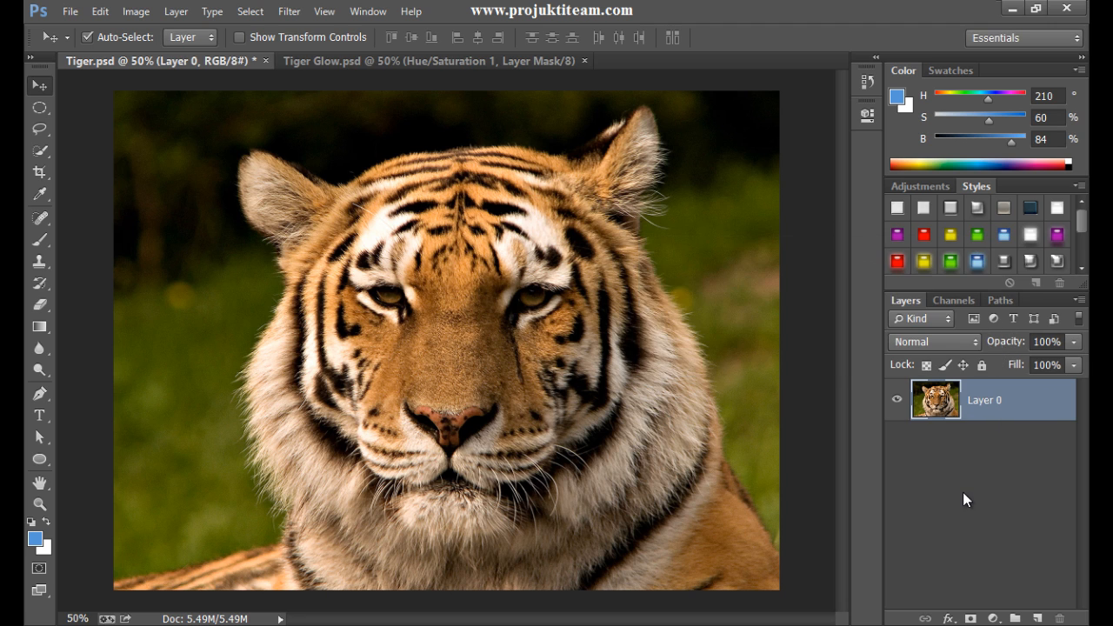
right_click(987, 405)
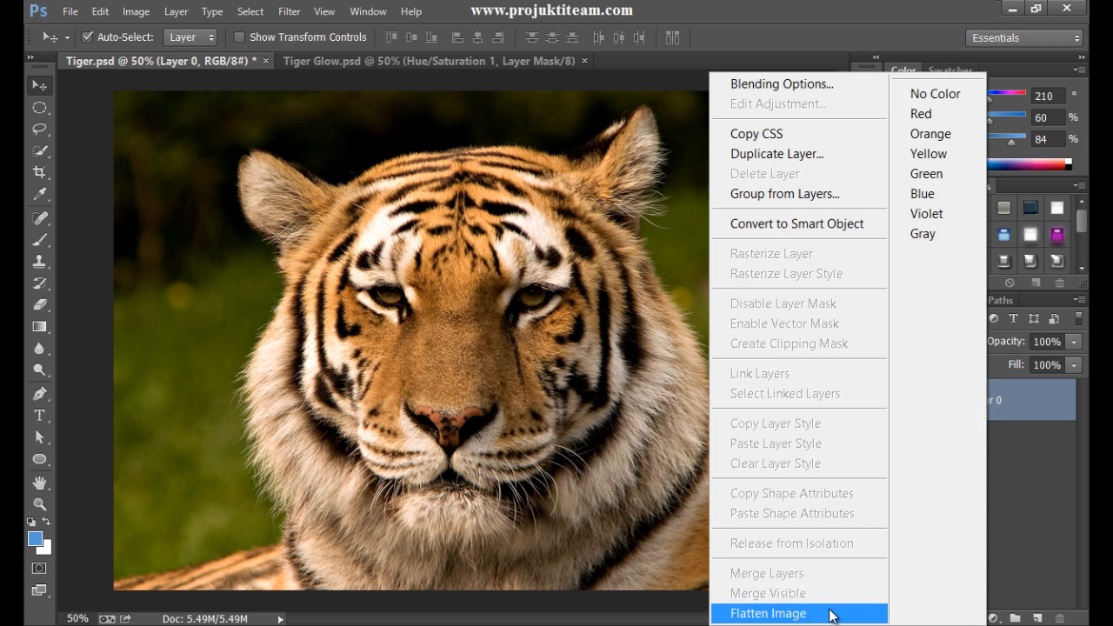
left_click(1027, 457)
right_click(1029, 406)
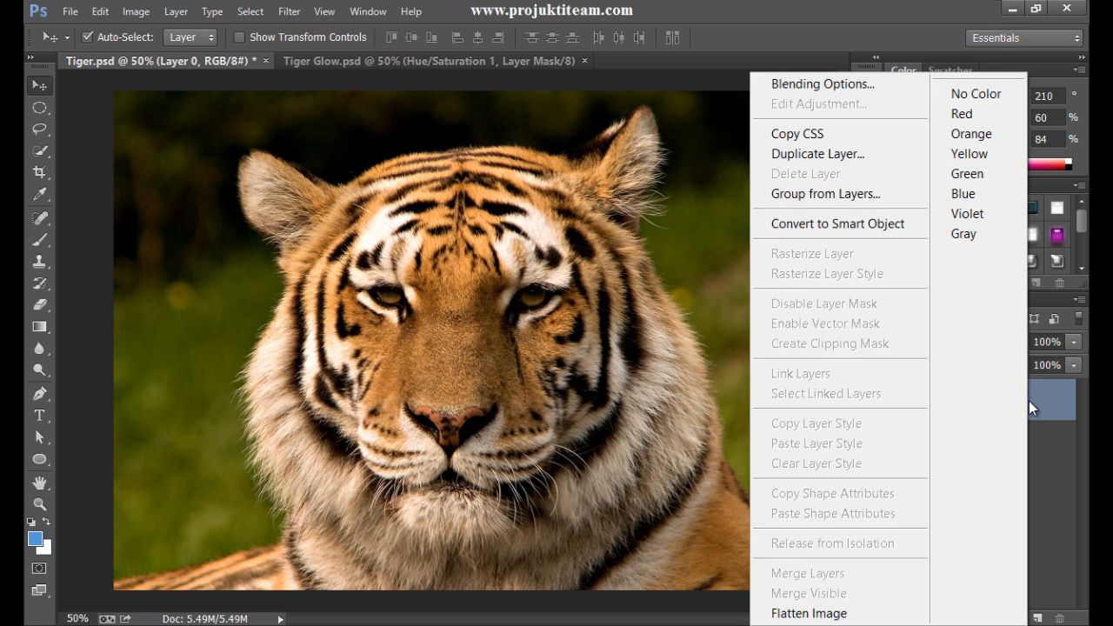
left_click(1039, 482)
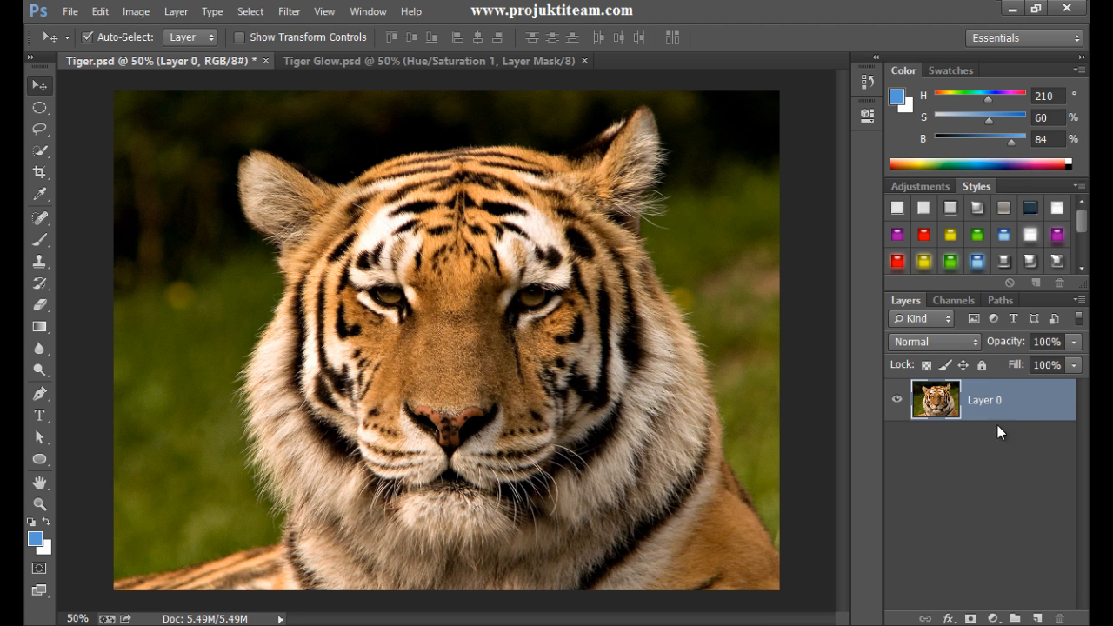
- Rename the unlocked layer Tiger and duplicate it
double_click(992, 400)
type("Tiger")
left_click(978, 481)
left_click(1000, 401)
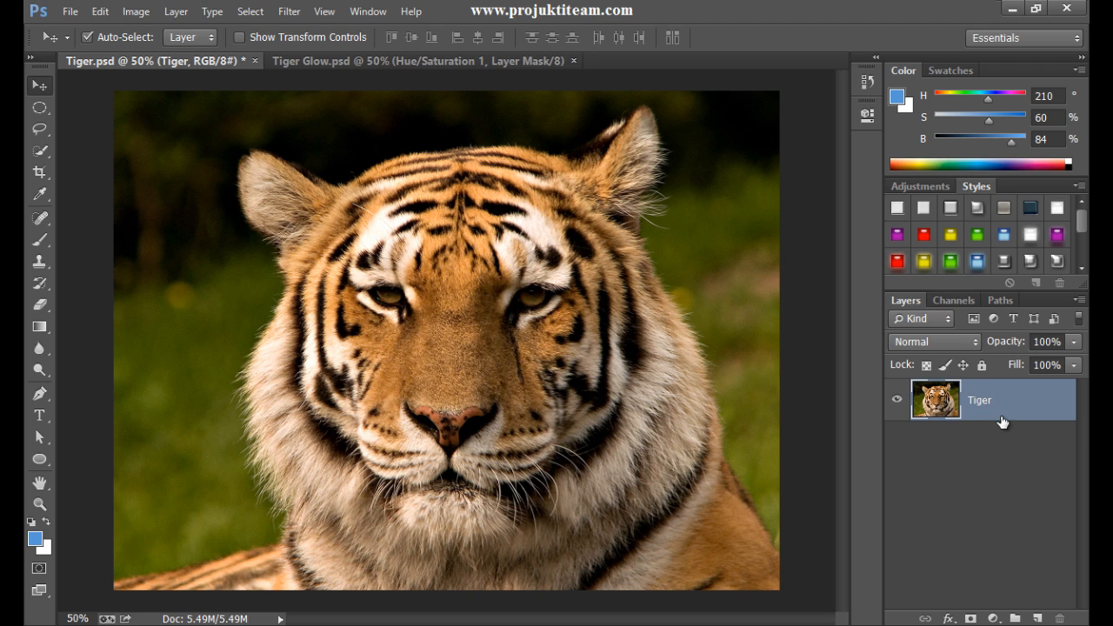
key("ctrl+j")
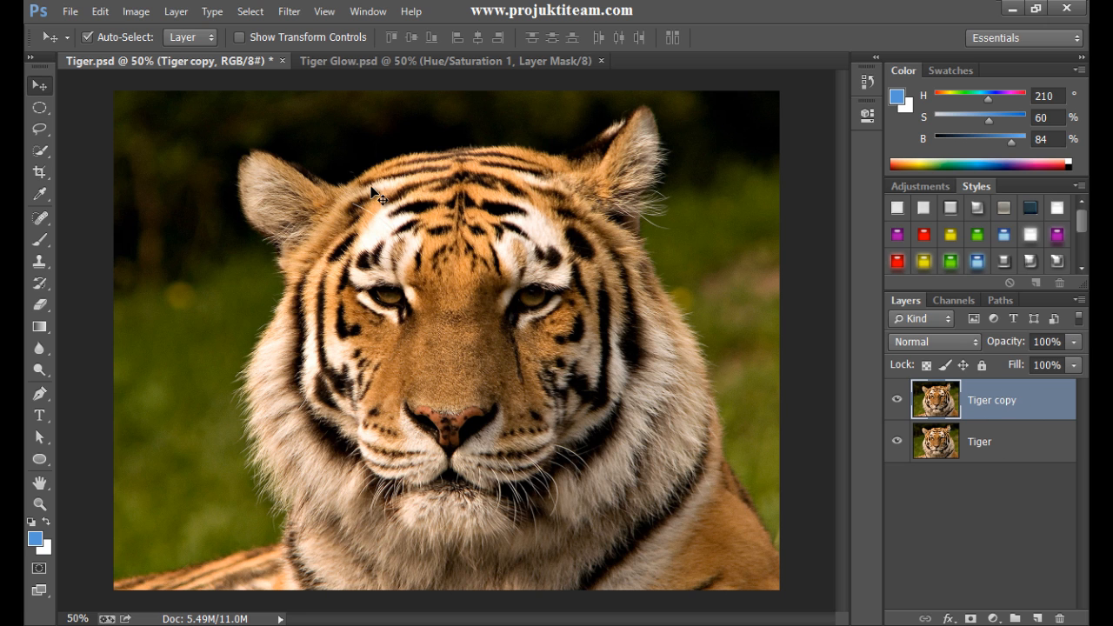
- Open the Redfield Fractalius filter for the duplicated tiger layer and choose the Glow100 preset
left_click(287, 12)
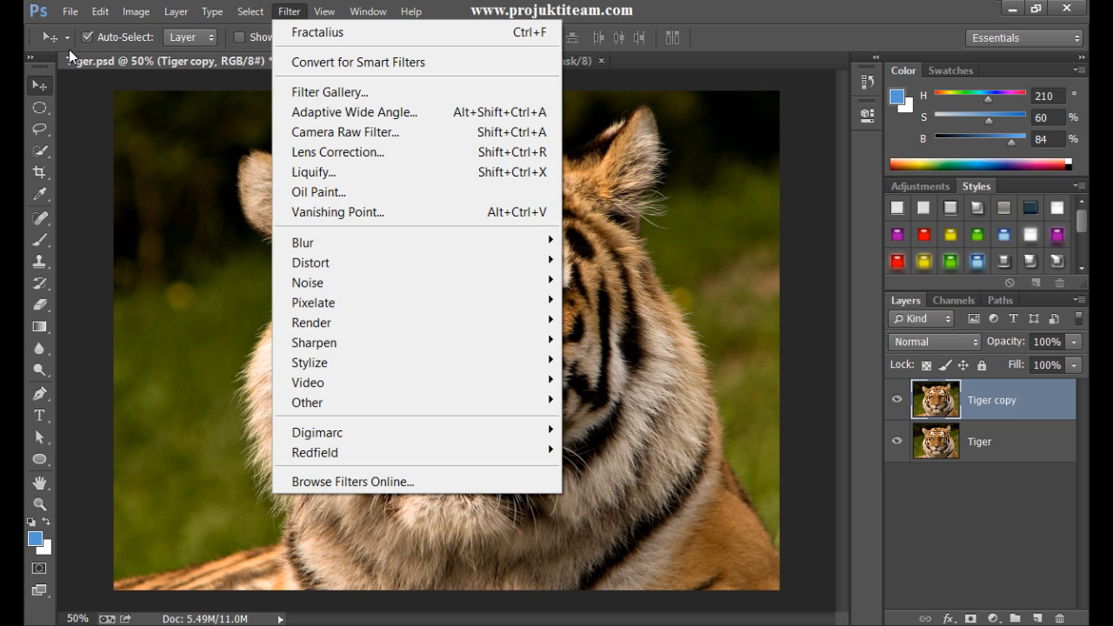
mouse_move(350, 459)
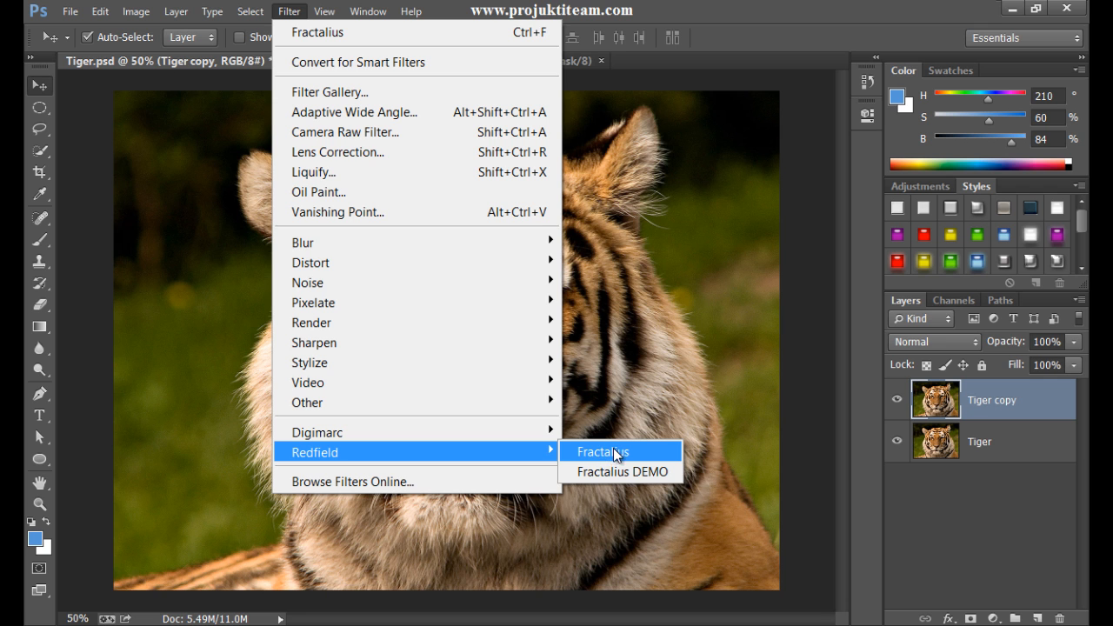
left_click(622, 450)
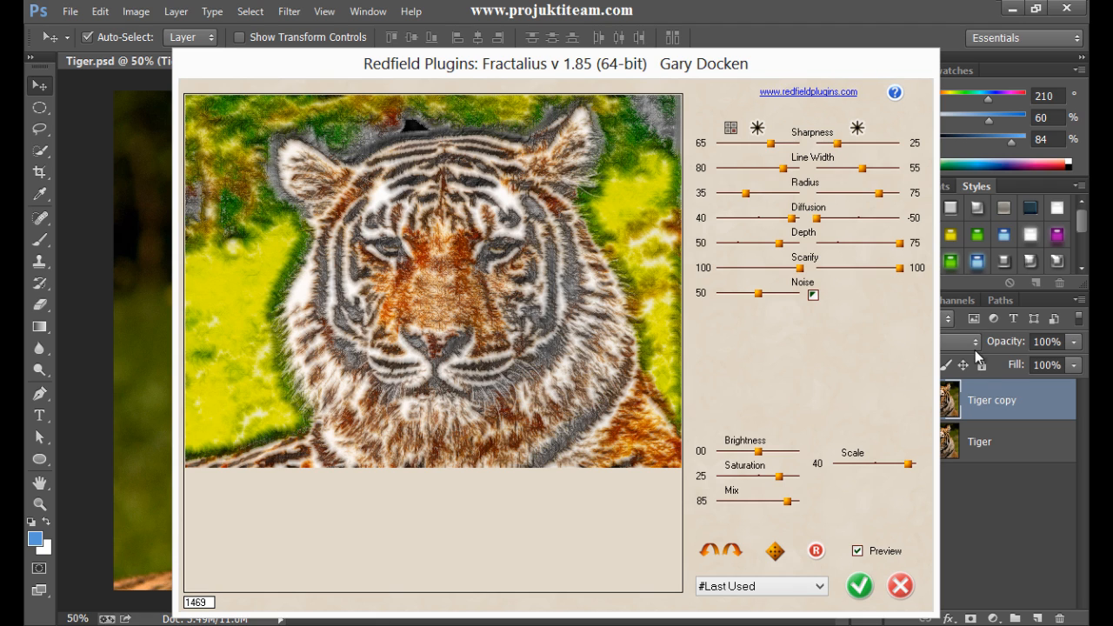
left_click(787, 588)
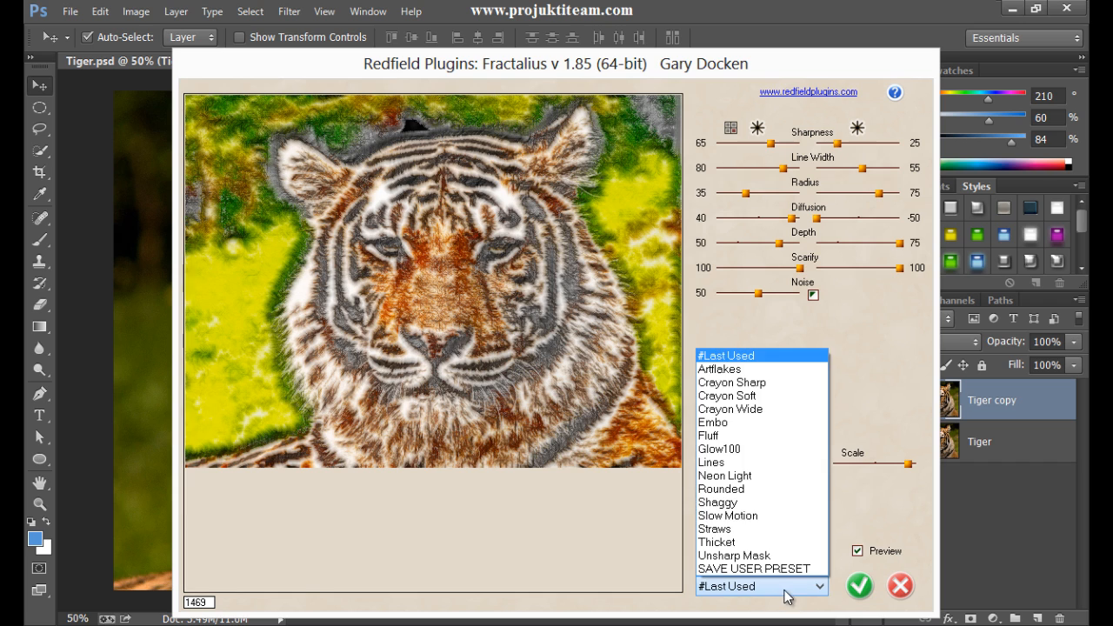
left_click(759, 437)
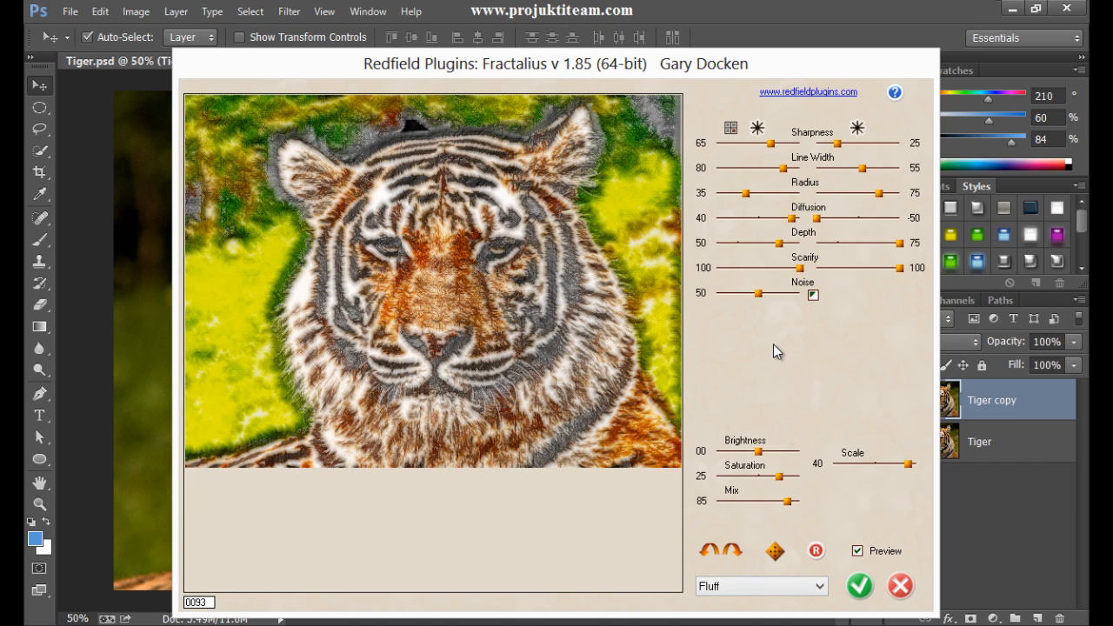
left_click(804, 583)
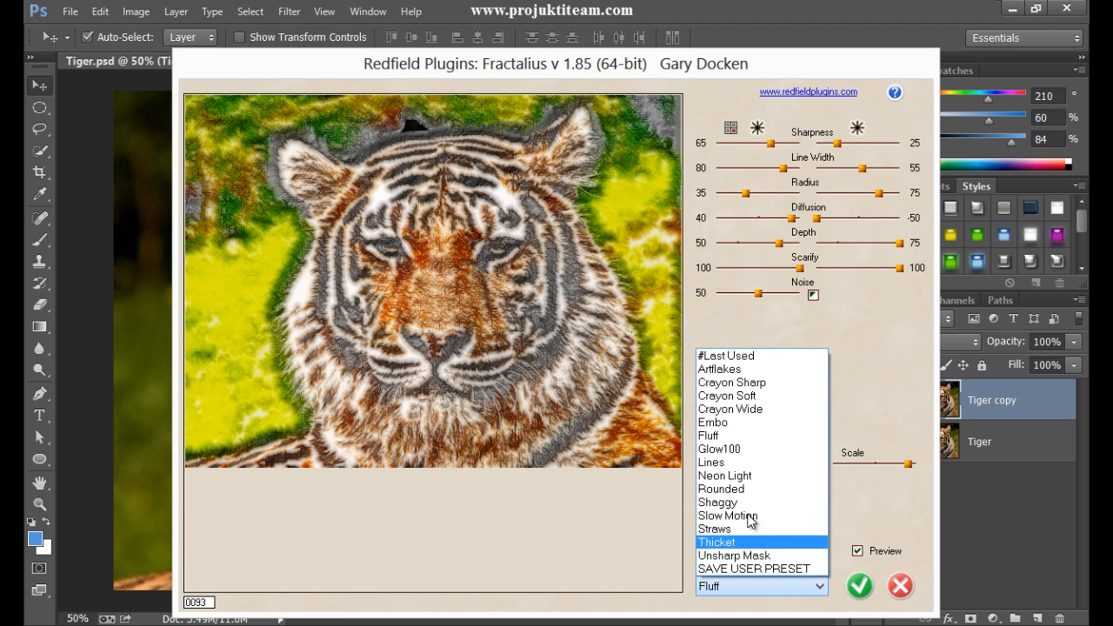
left_click(758, 451)
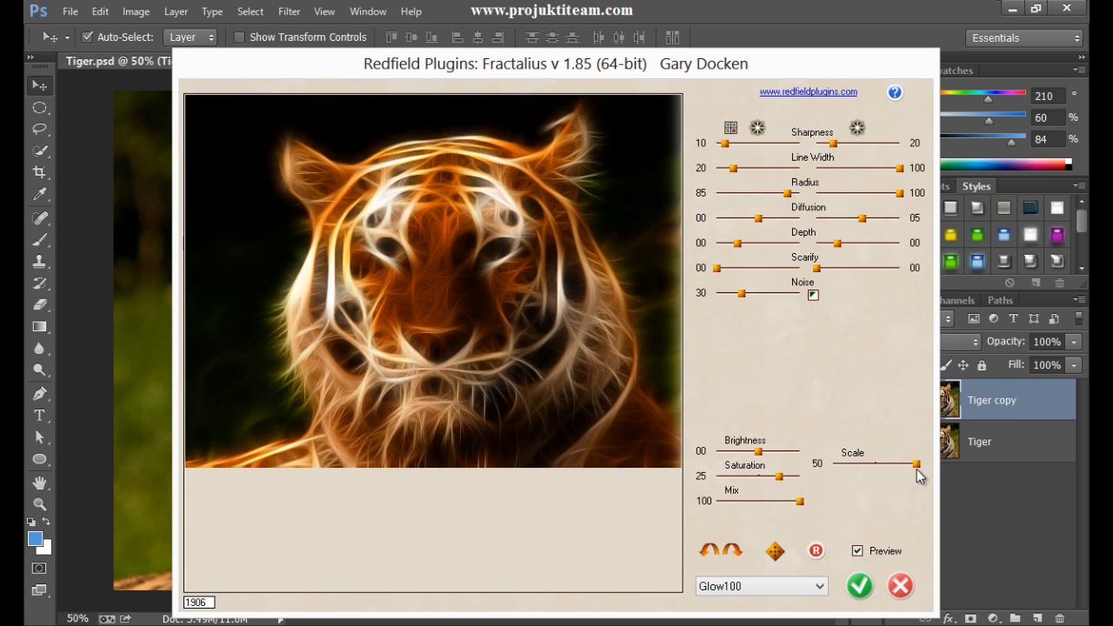
- Set the Fractalius scale to 1 and the first radius value to 66, and apply the filter
left_click_drag(919, 465, 879, 471)
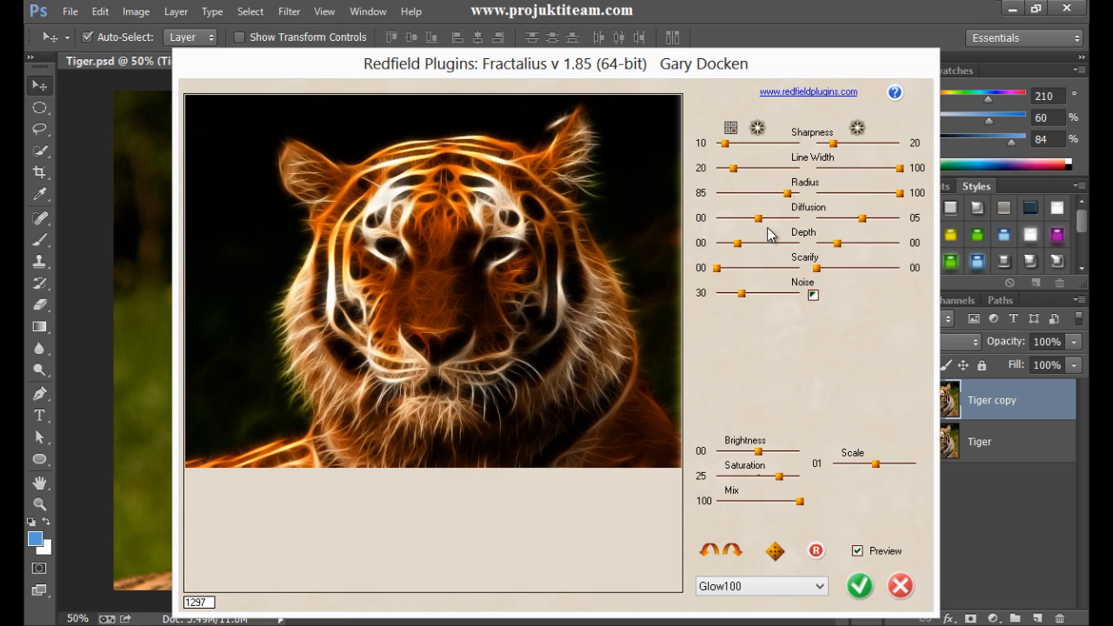
left_click_drag(787, 197, 771, 201)
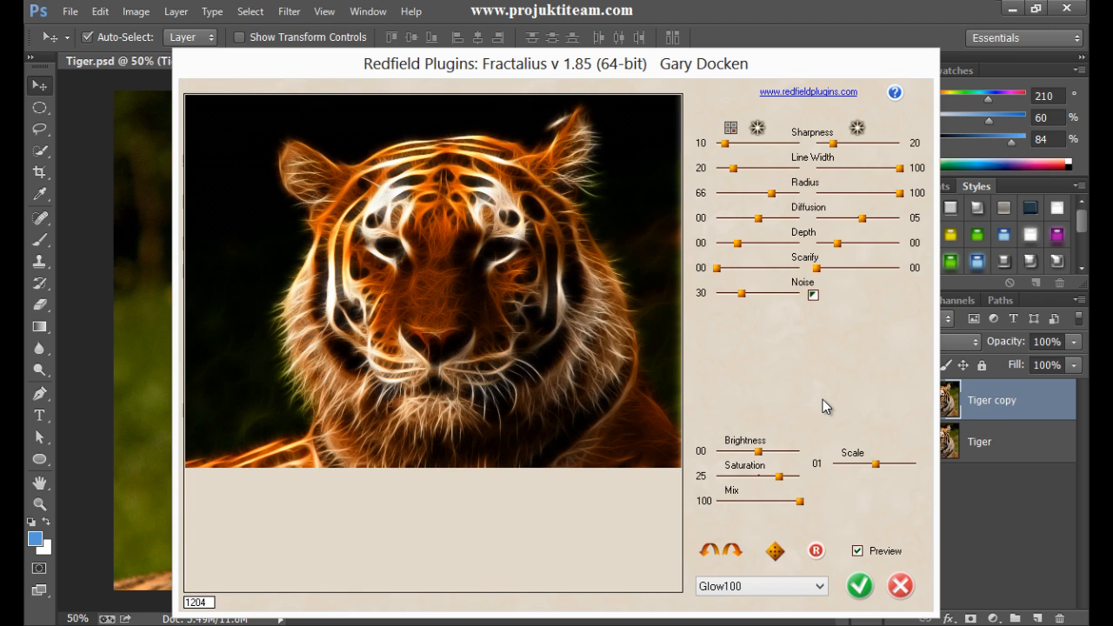
left_click(860, 588)
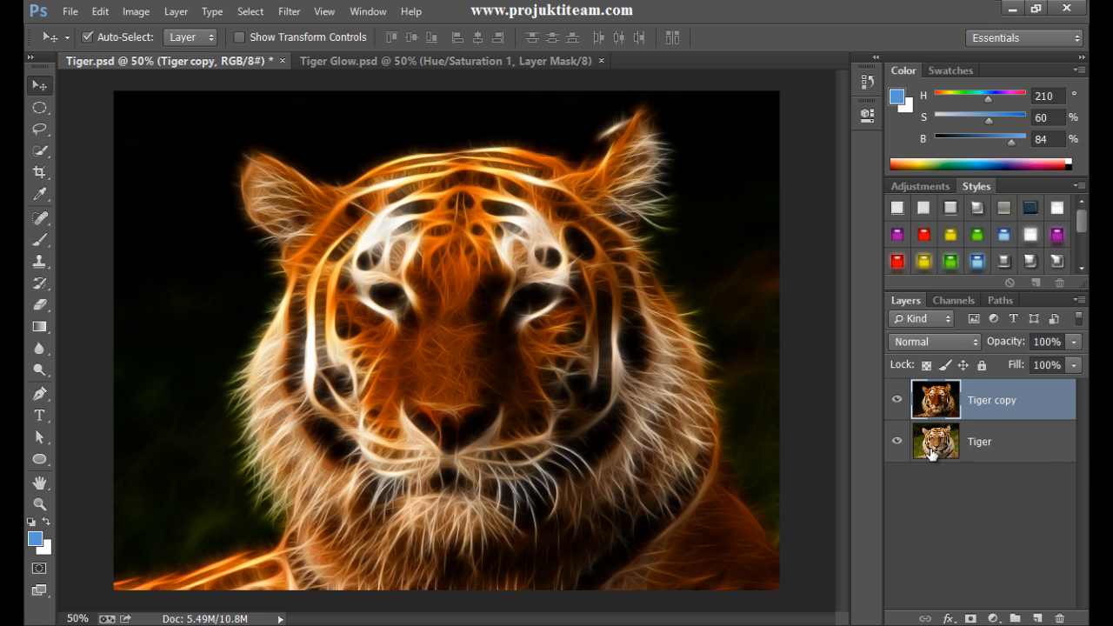
- Move the original Tiger layer above the filtered copy and hide it with a black layer mask
left_click_drag(1009, 450, 1001, 386)
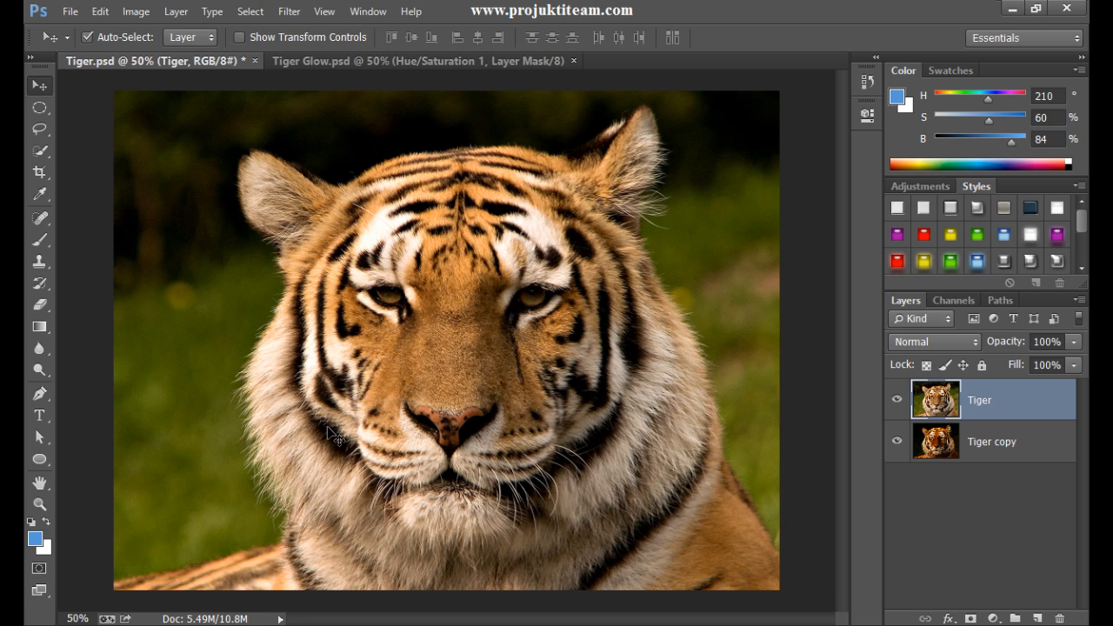
left_click(970, 615, "alt")
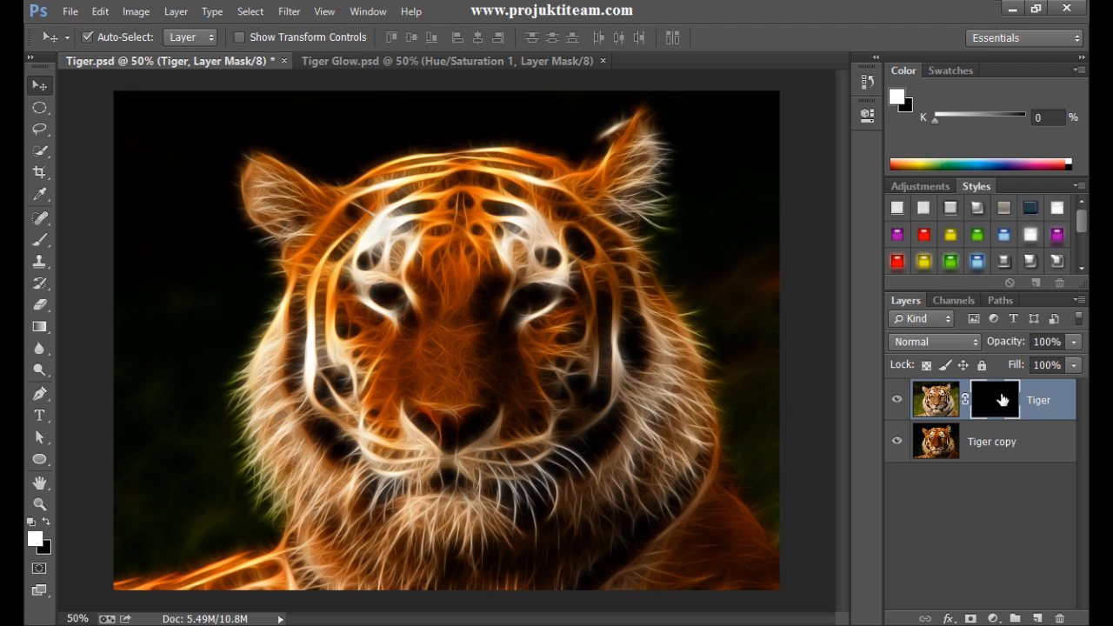
- Paint white over both eyes on the Tiger layer's mask with a size 50 brush to reveal the original eyes
left_click(40, 240)
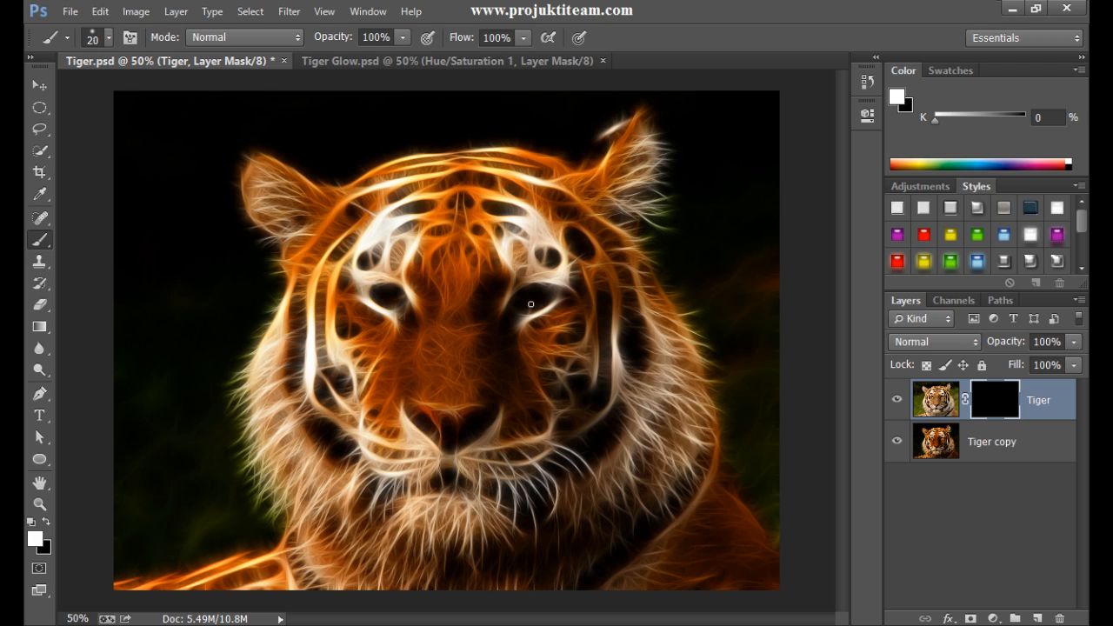
key("bracketright")
key("bracketright")
key("bracketright")
key("bracketleft")
mouse_move(527, 303)
left_mouse_down()
mouse_move(545, 294)
mouse_move(520, 304)
left_mouse_up()
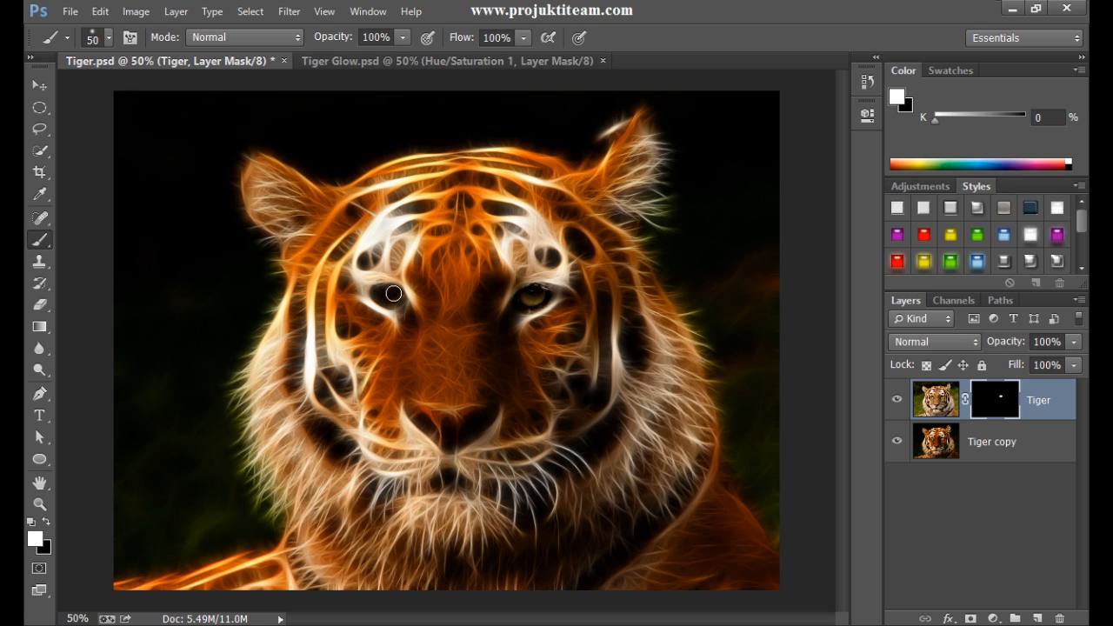
left_click_drag(393, 294, 382, 291)
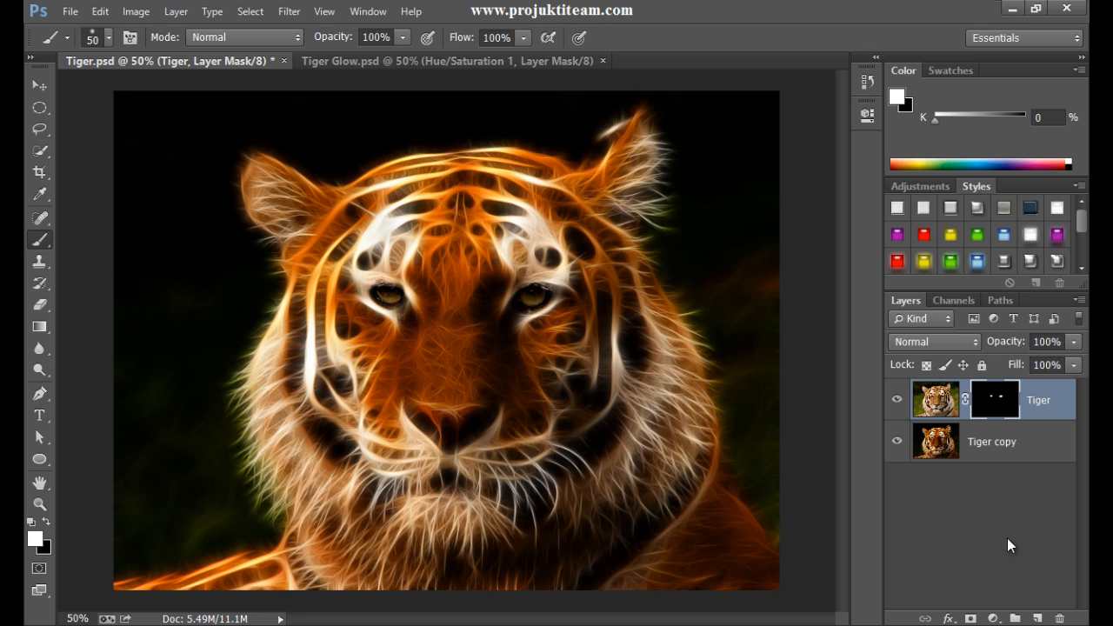
- Add a Hue/Saturation adjustment layer above the Tiger layer and clip it to that layer
left_click(993, 618)
left_click(1016, 396)
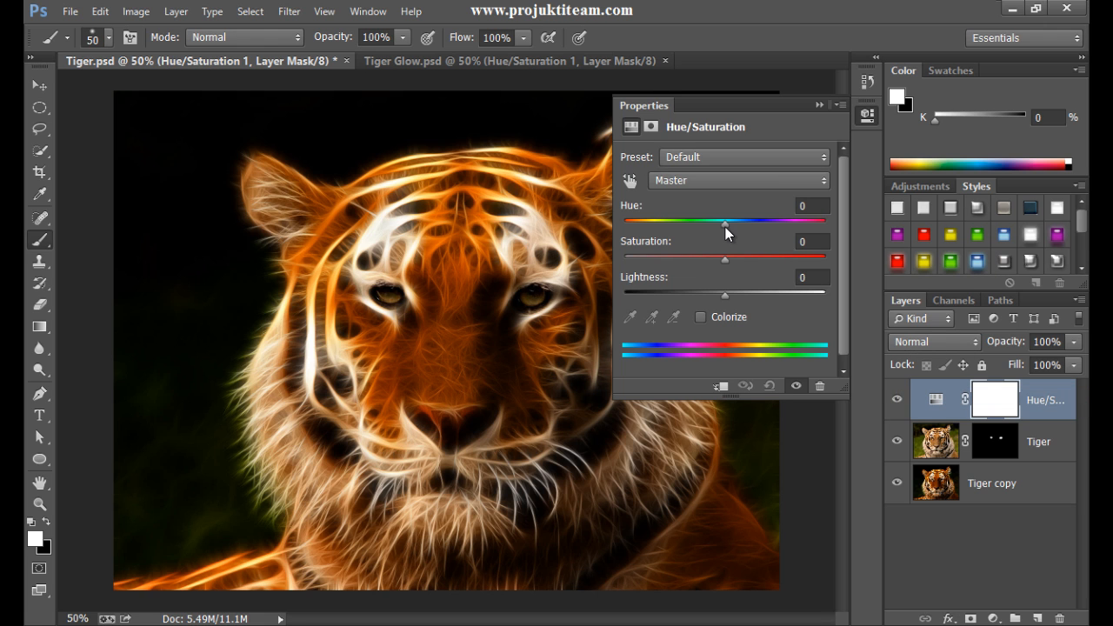
left_click(722, 386)
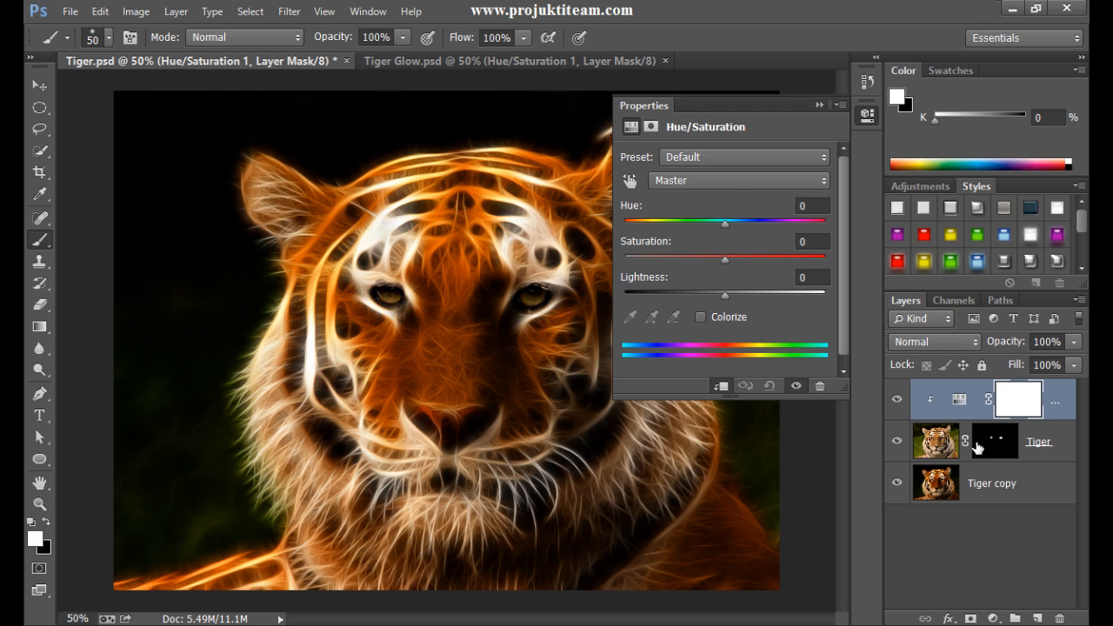
- Set the clipped adjustment's hue to +20 and its blend mode to Screen to tint and brighten the eyes
left_click_drag(725, 220, 747, 241)
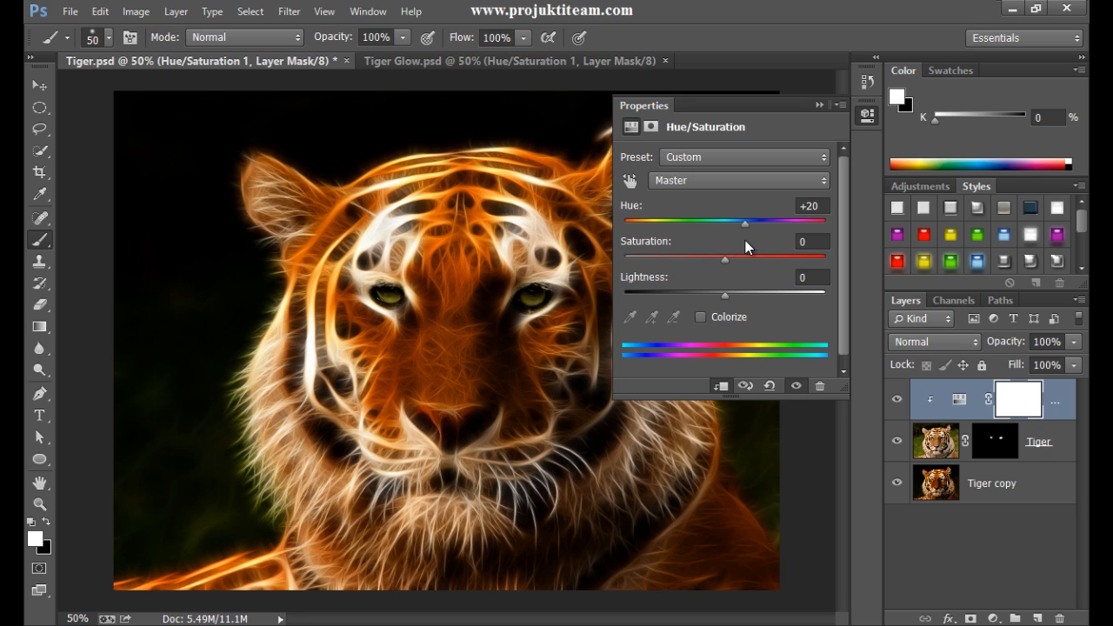
left_click(818, 105)
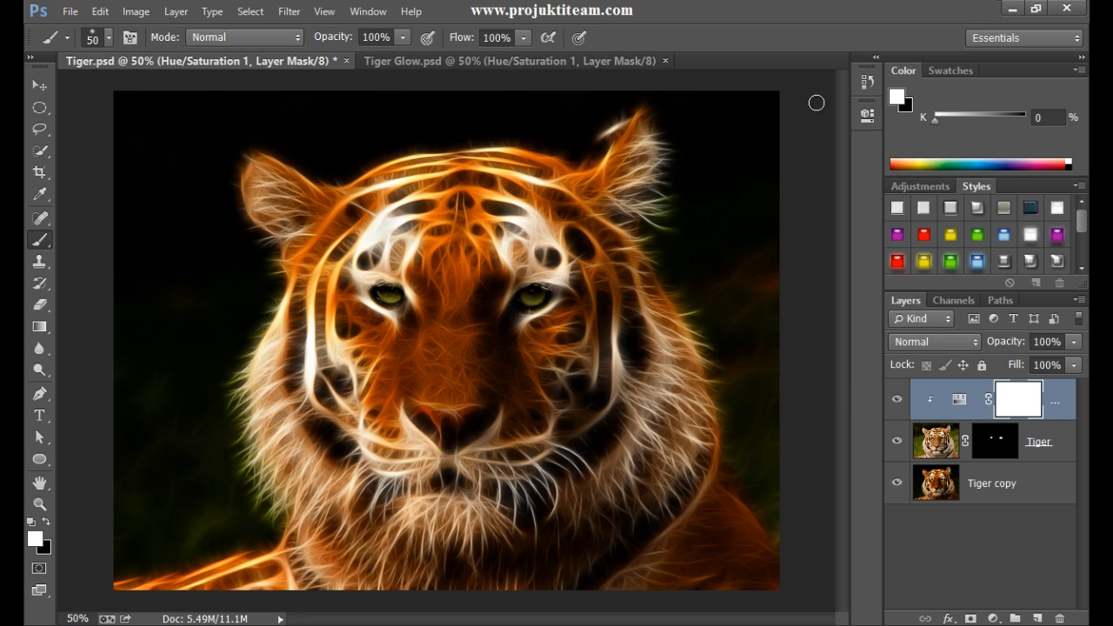
left_click(932, 341)
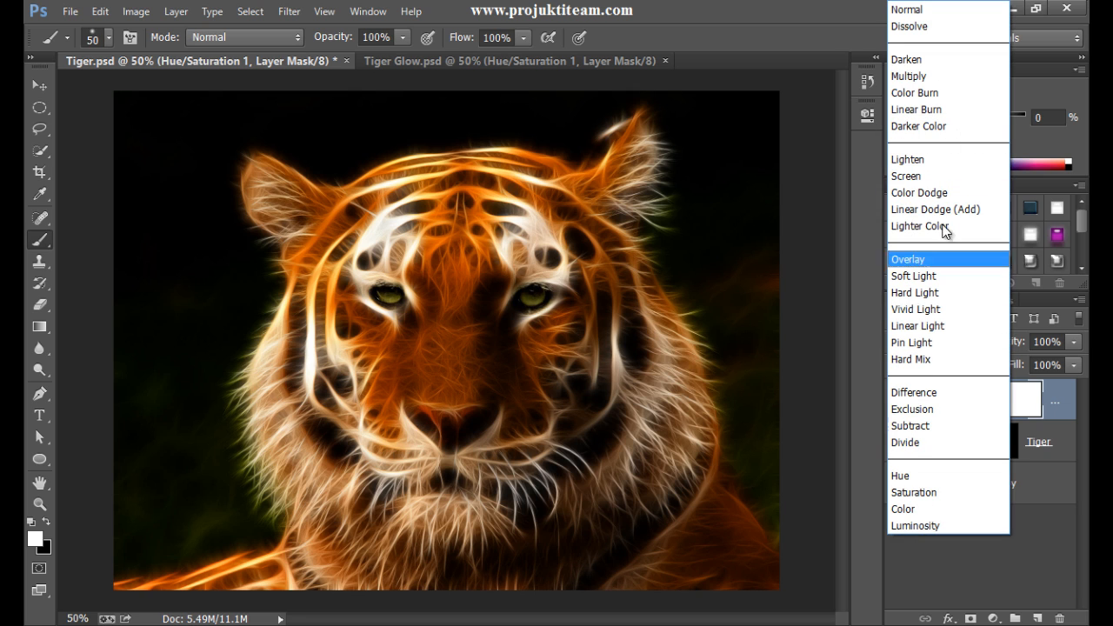
left_click(944, 178)
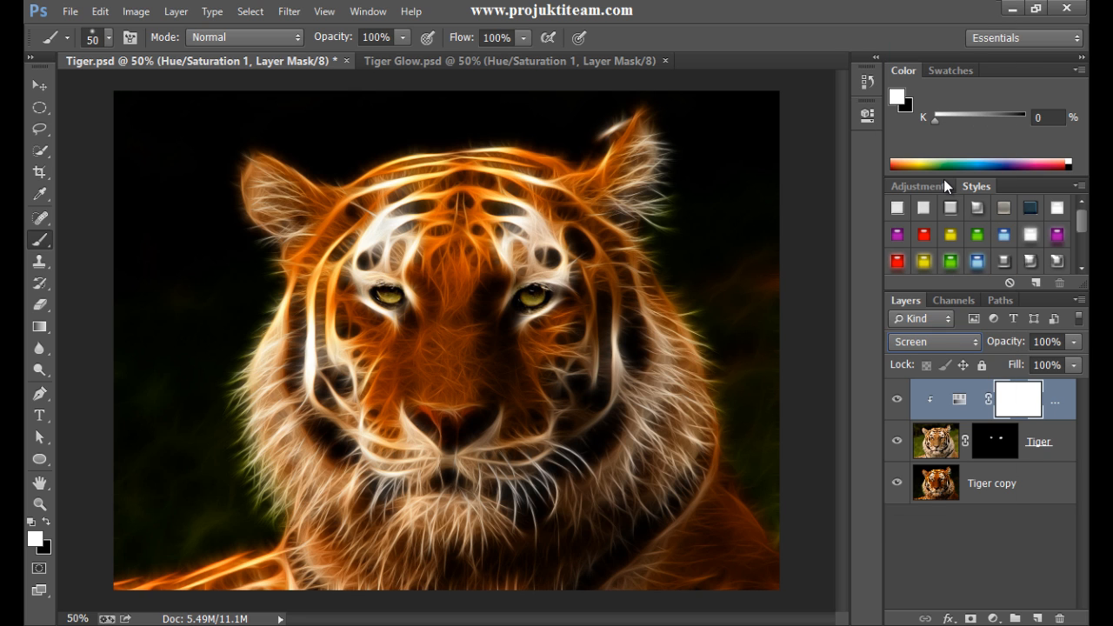
- Try the Overlay blend mode on the clipped Hue/Saturation adjustment layer and restore Screen
left_click(936, 342)
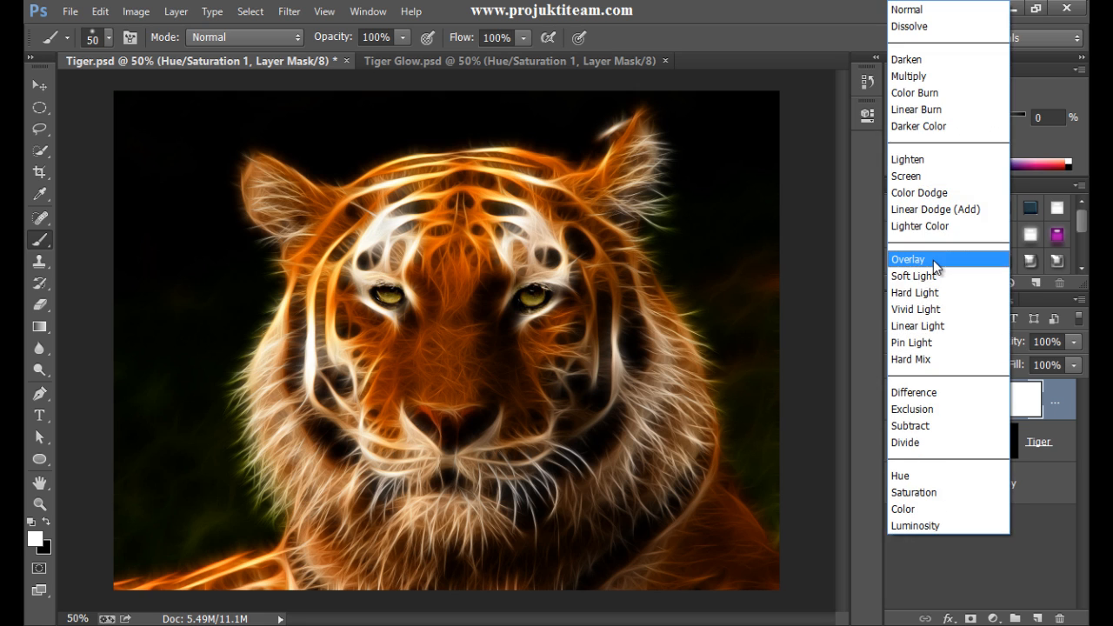
left_click(933, 260)
left_click(919, 341)
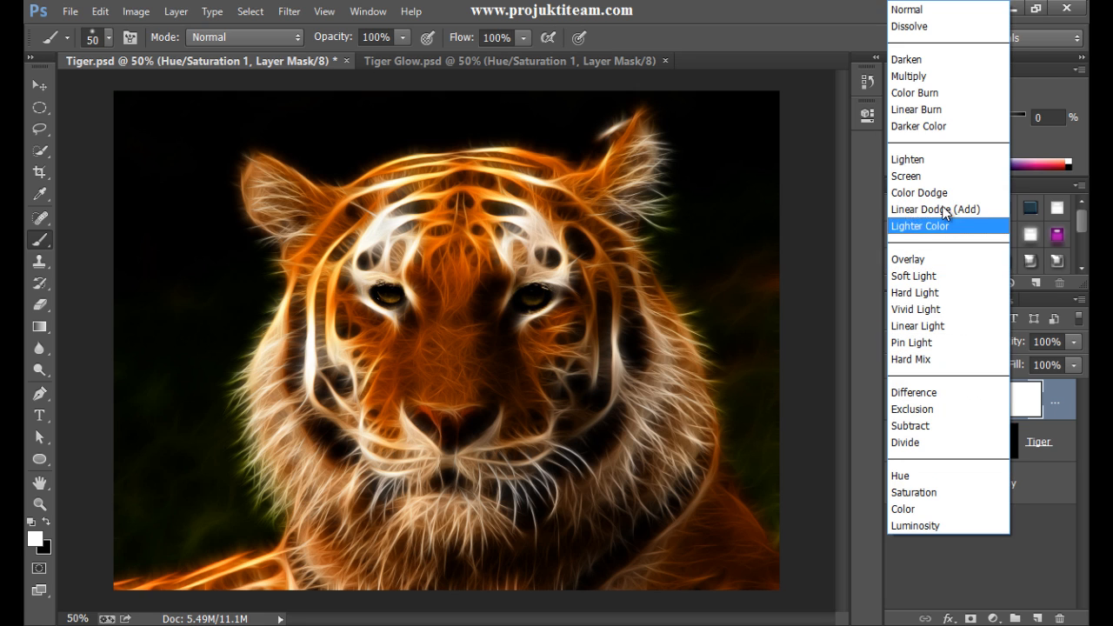
left_click(942, 185)
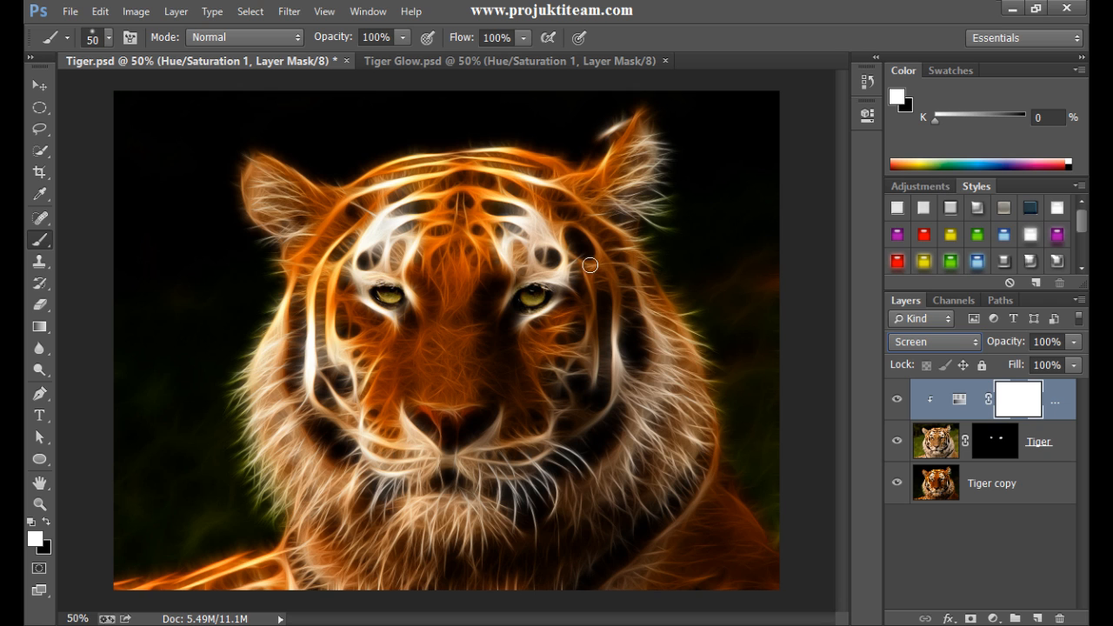
- Examine the tiger artwork in full-screen mode at a closer zoom with no layer selected, and return to the standard view fitted to the window
left_click(40, 85)
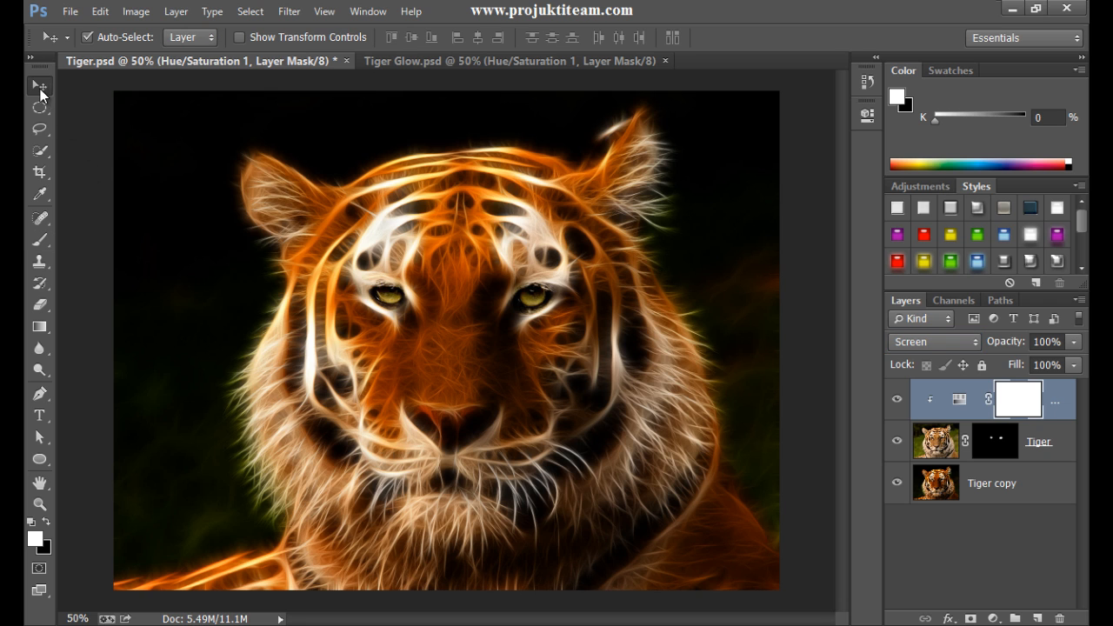
left_click(79, 149)
key("f")
key("f")
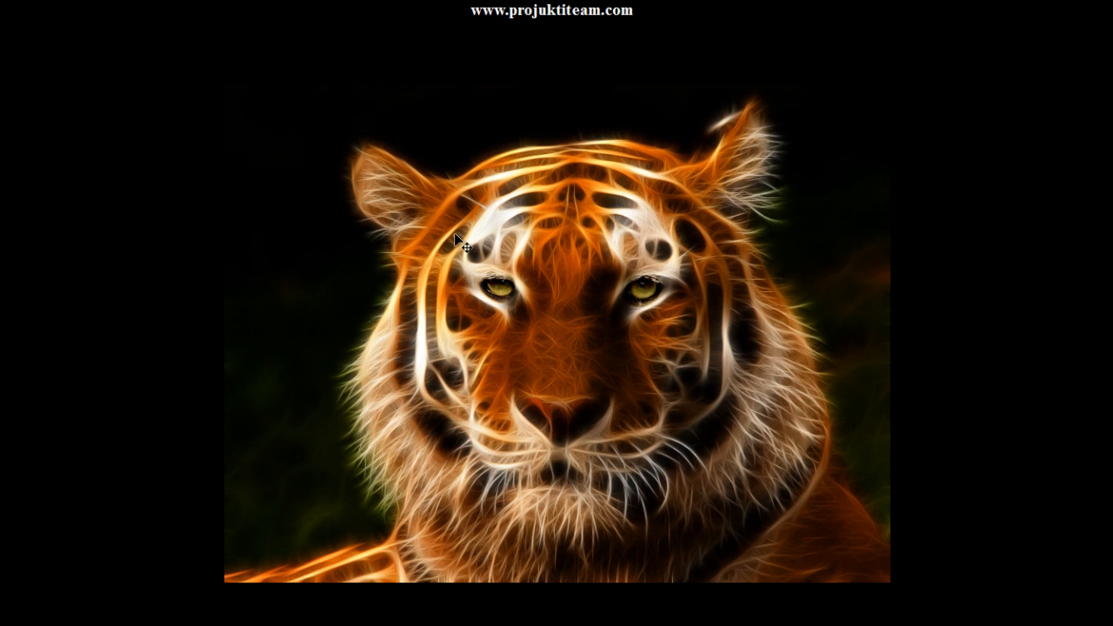
key("ctrl+plus")
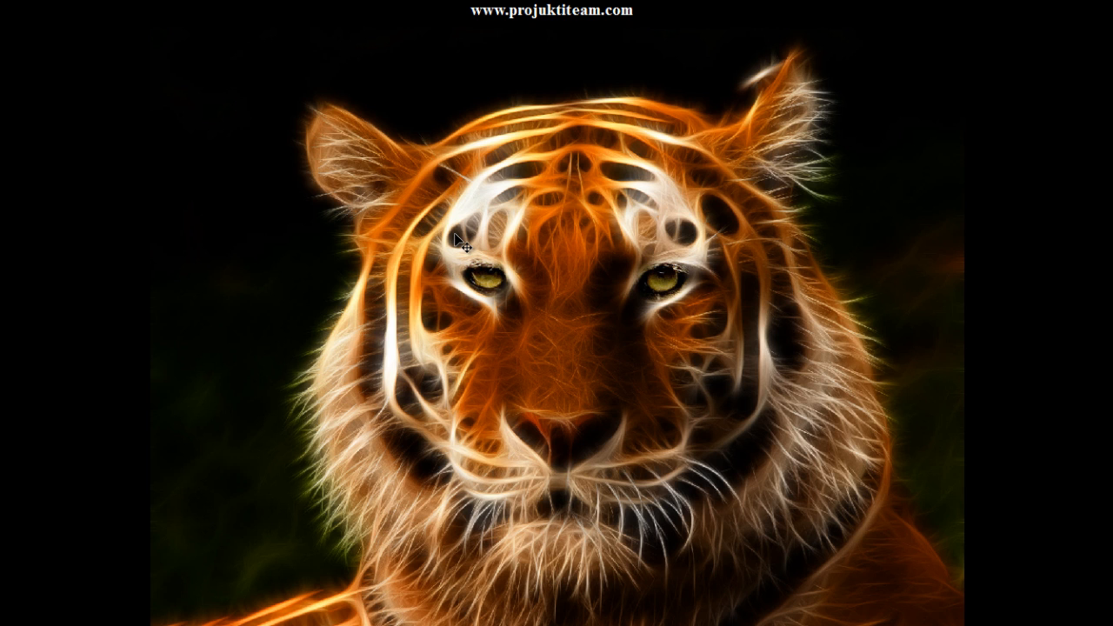
key("f")
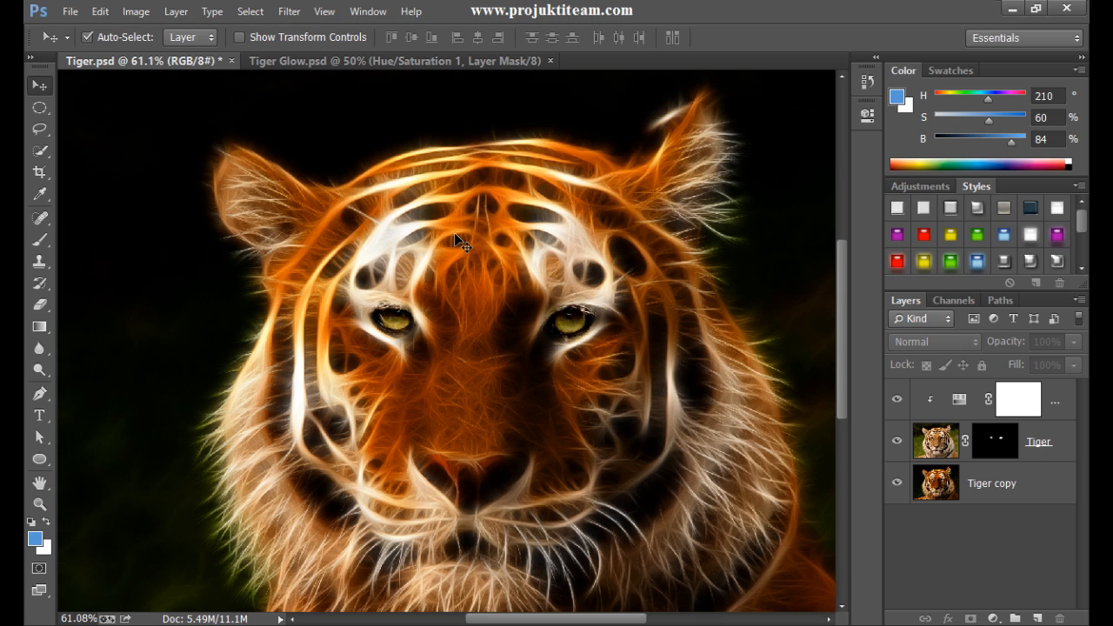
key("ctrl+0")
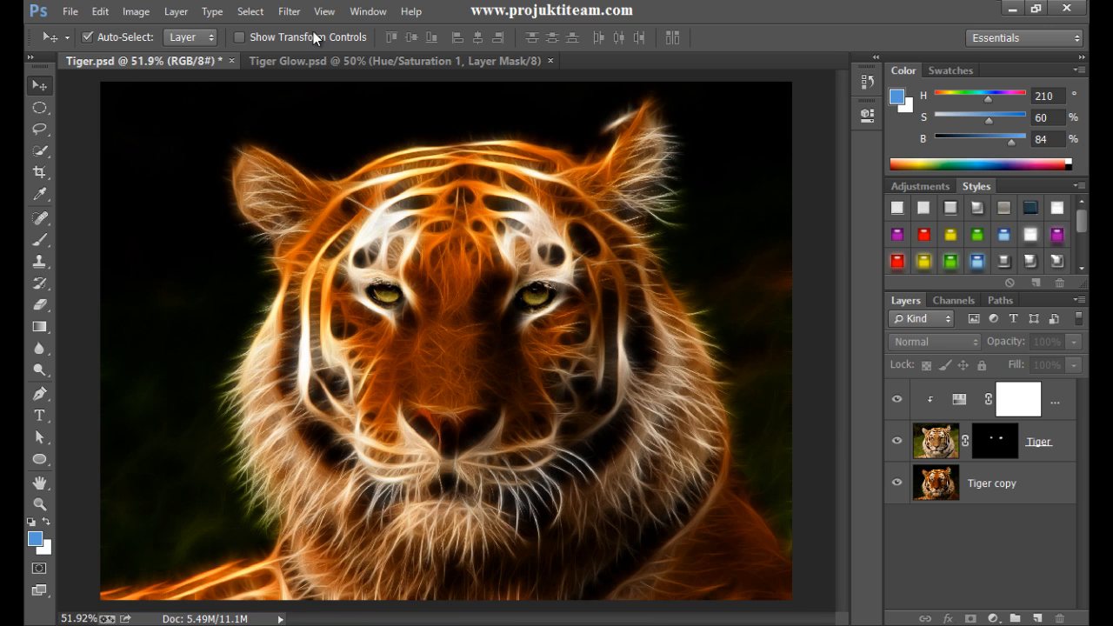
- Open the Fractalius filter on the Tiger copy layer and review its list of built-in presets
left_click(289, 12)
left_click(978, 509)
left_click(969, 490)
left_click(288, 11)
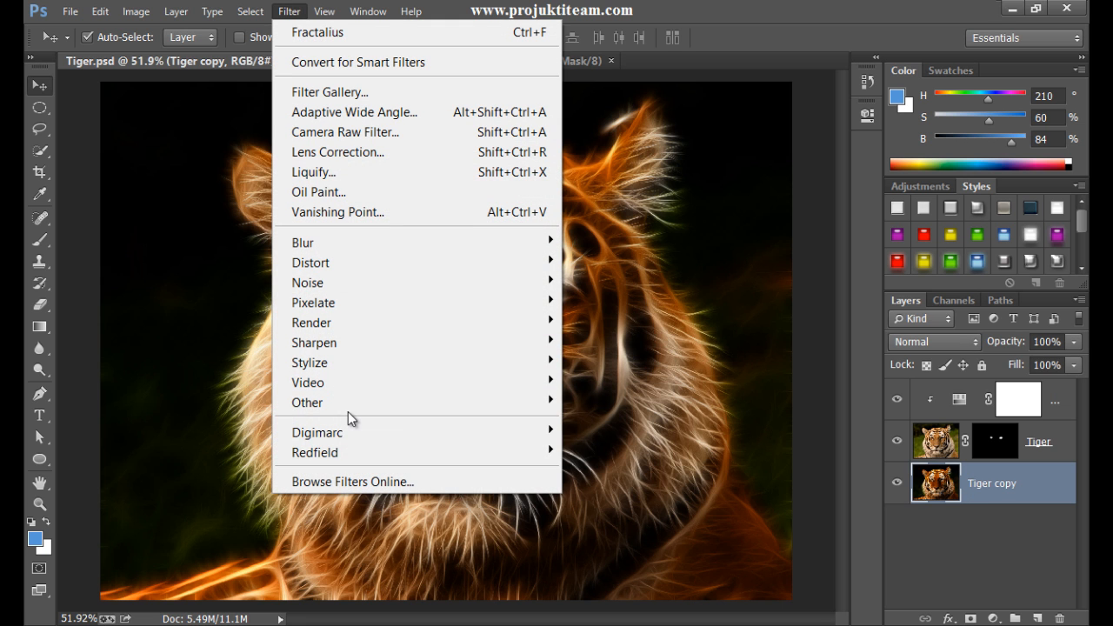
mouse_move(467, 457)
left_click(615, 455)
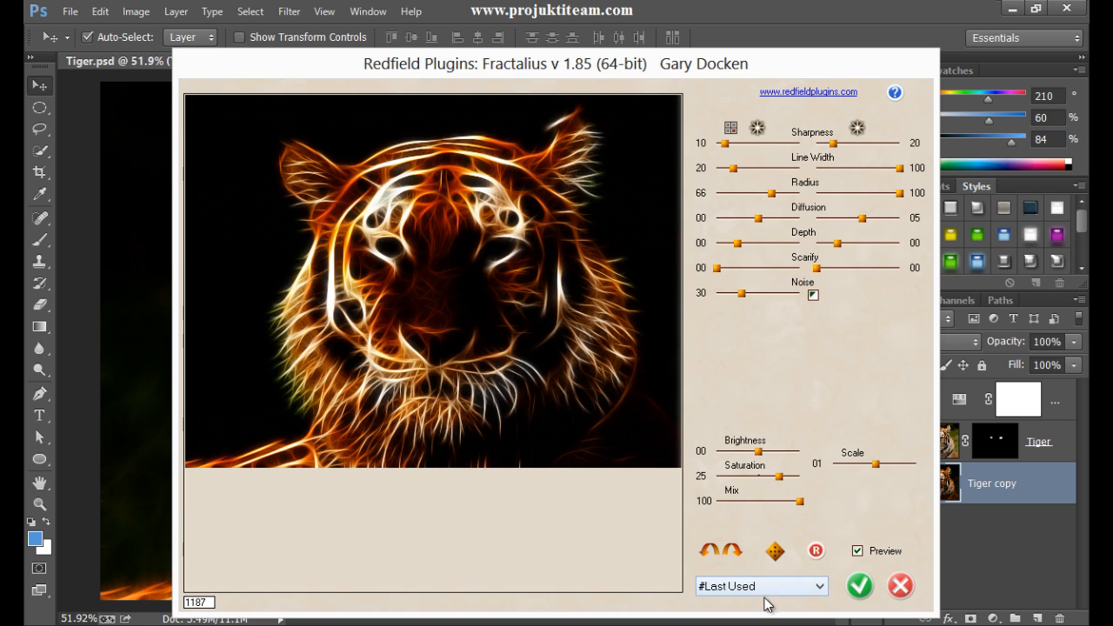
left_click(766, 588)
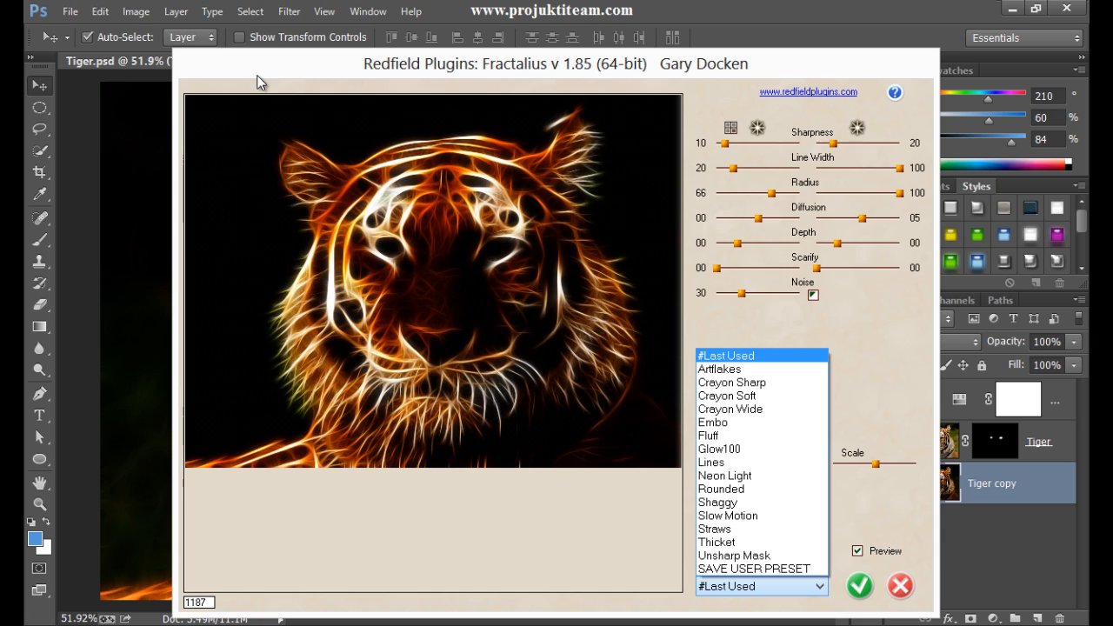
left_click(875, 348)
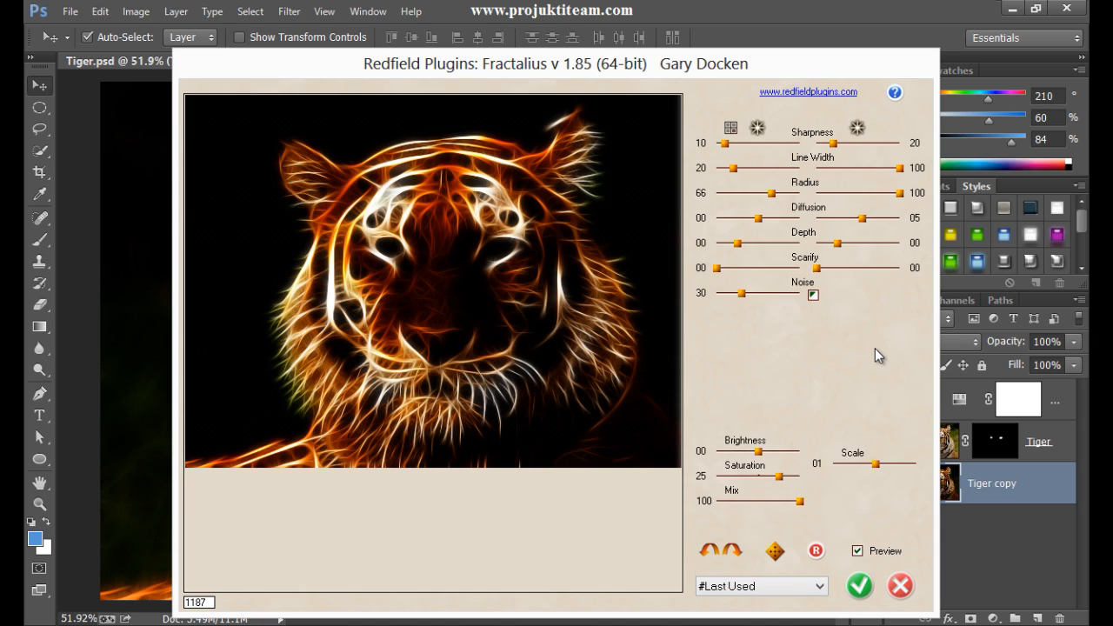